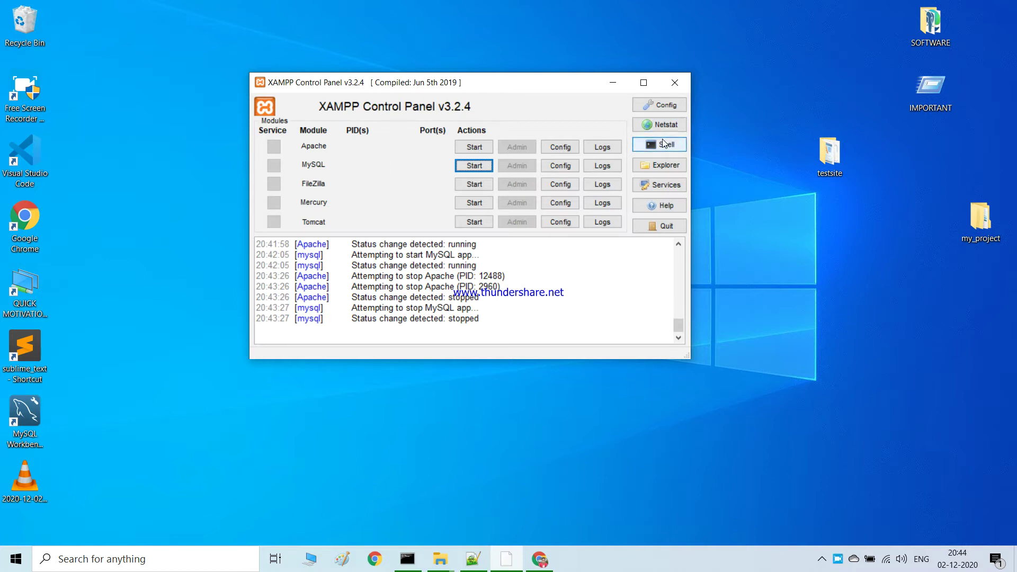
Step: Switch to Chrome and load the local address 127.0.0.1:8000
left_click(539, 560)
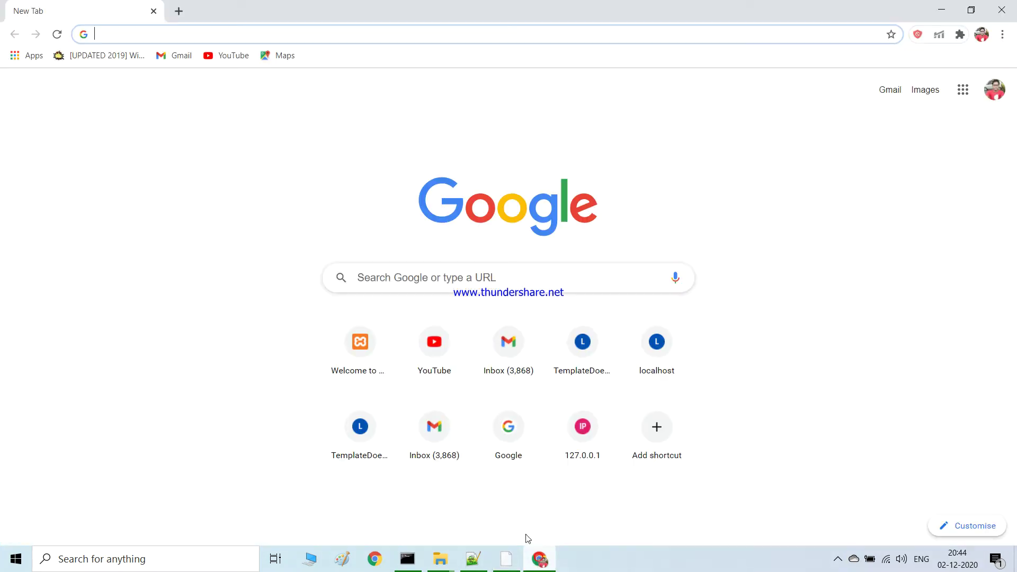
type("127")
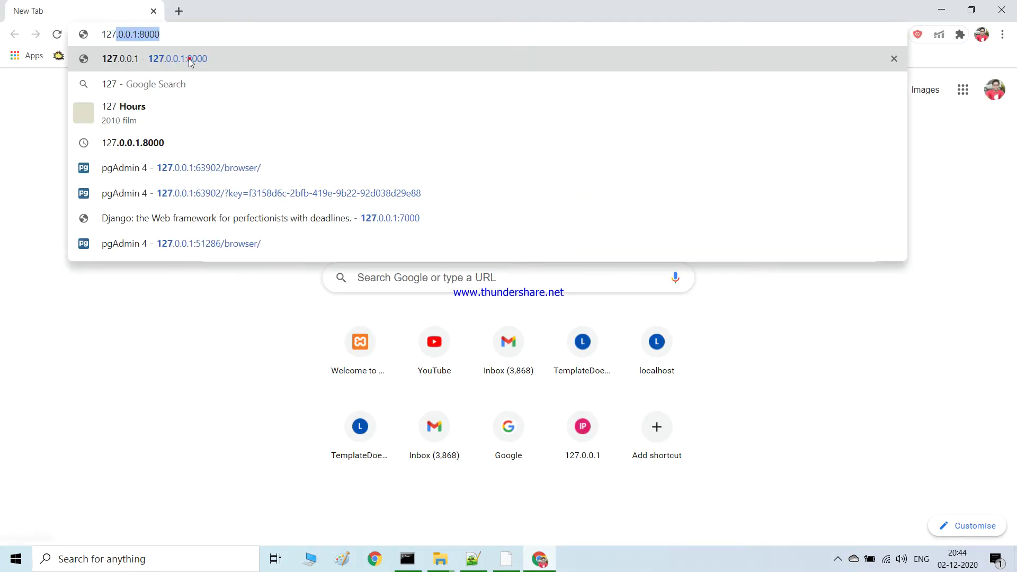
left_click(188, 59)
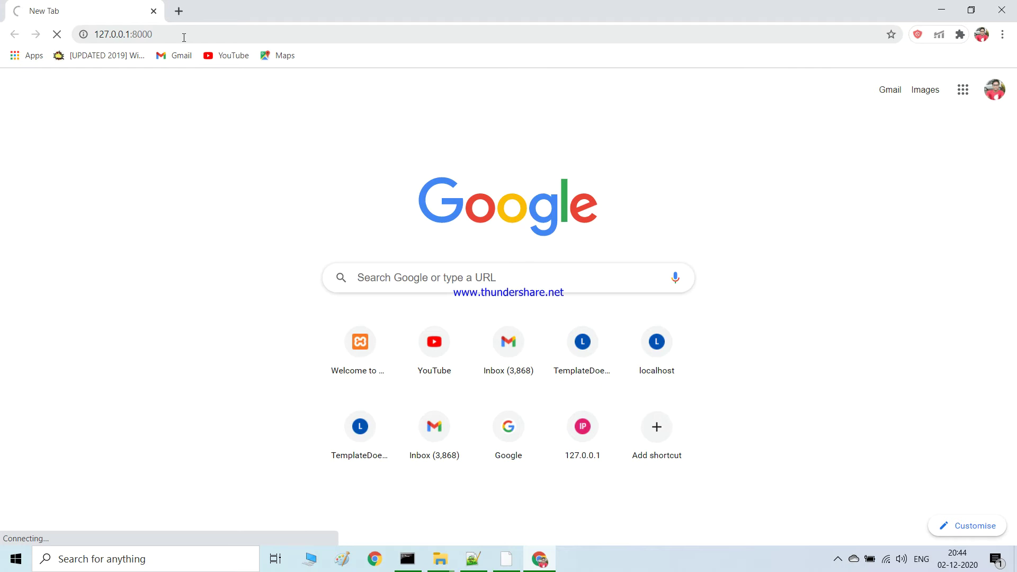
Step: Load 127.0.0.1 without a port number to check the default local page, and minimise the browser
left_click(181, 37)
left_click(181, 37)
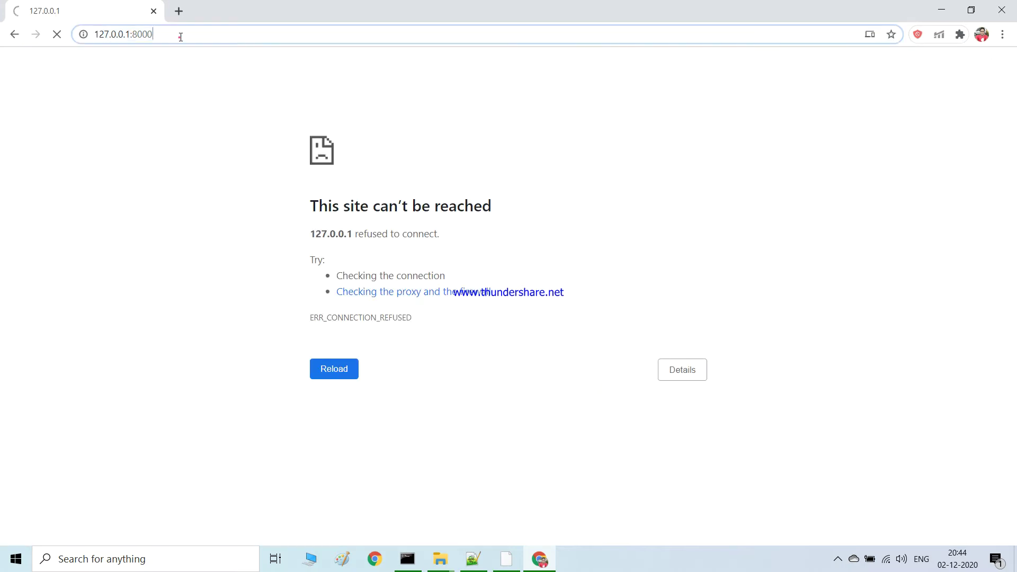
left_click(181, 36)
left_click(180, 36)
key("BackSpace")
key("BackSpace")
key("Return")
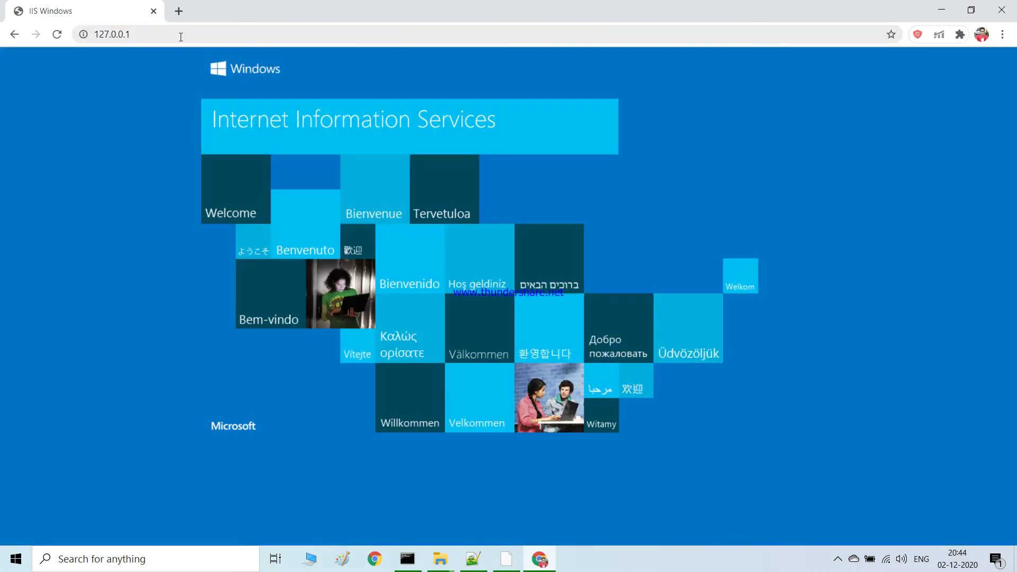
left_click(941, 10)
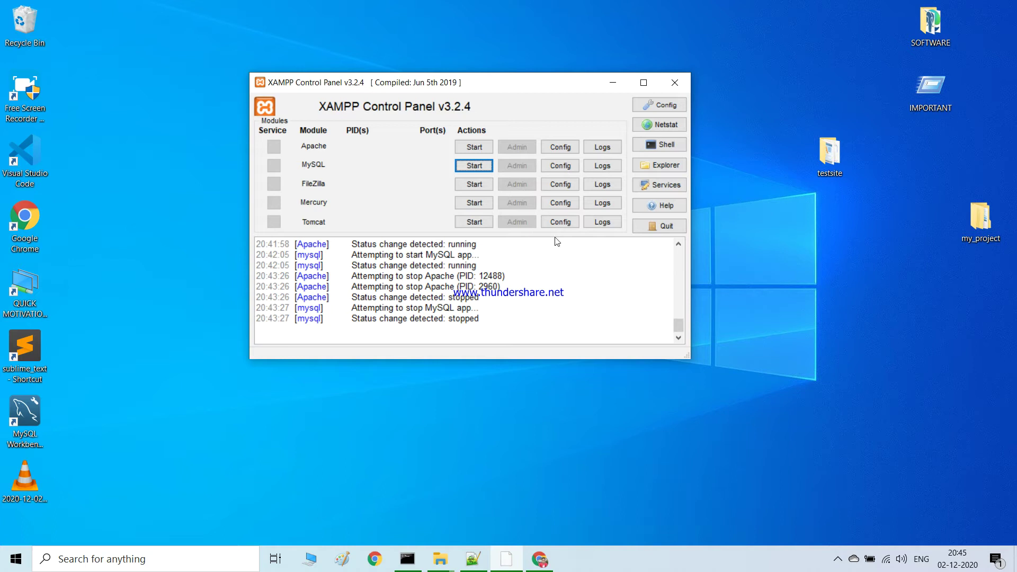
Step: Open Apache's httpd.conf from the XAMPP Control Panel and find the first occurrence of 80
left_click(565, 149)
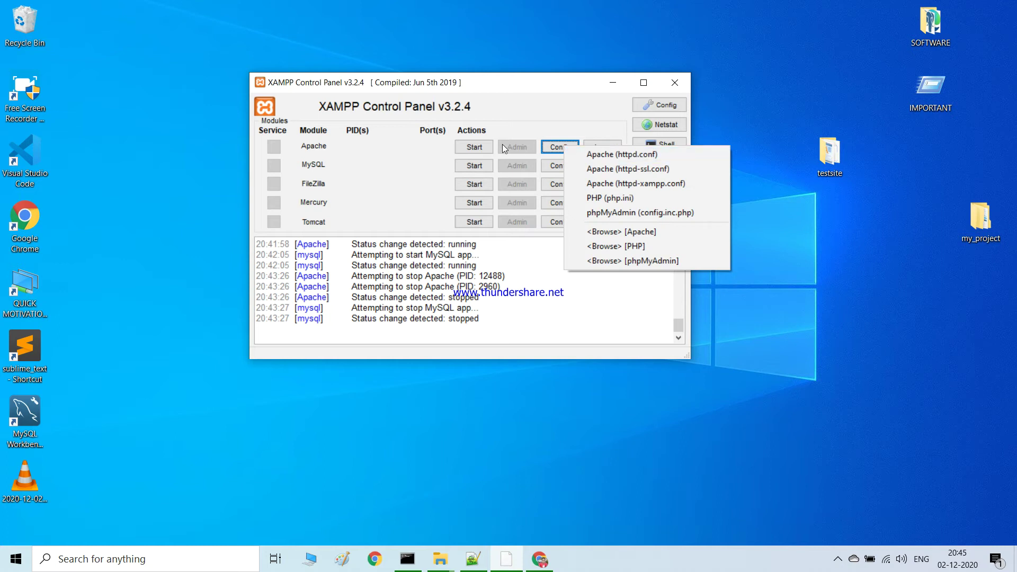
left_click(641, 157)
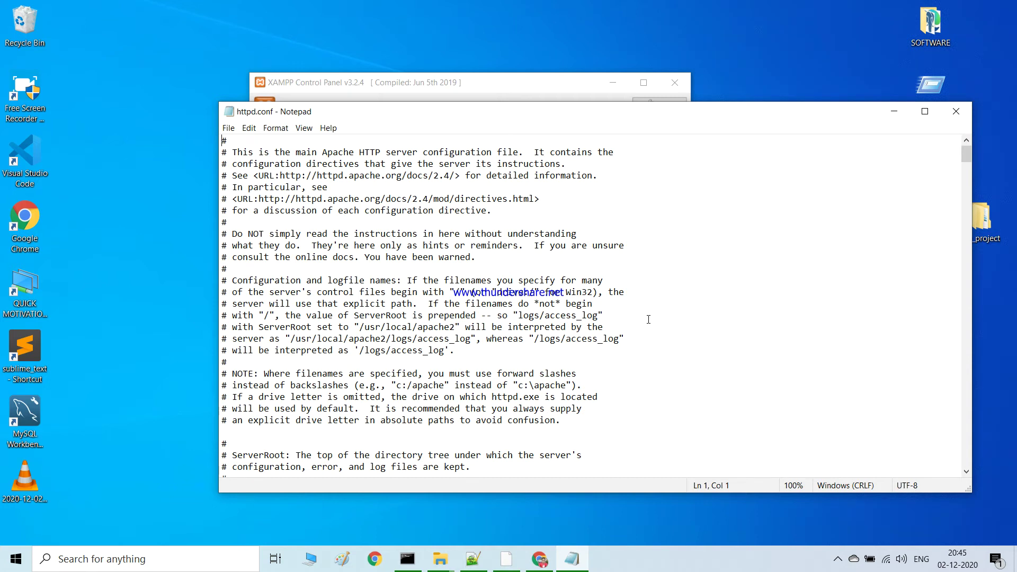
key("ctrl+f")
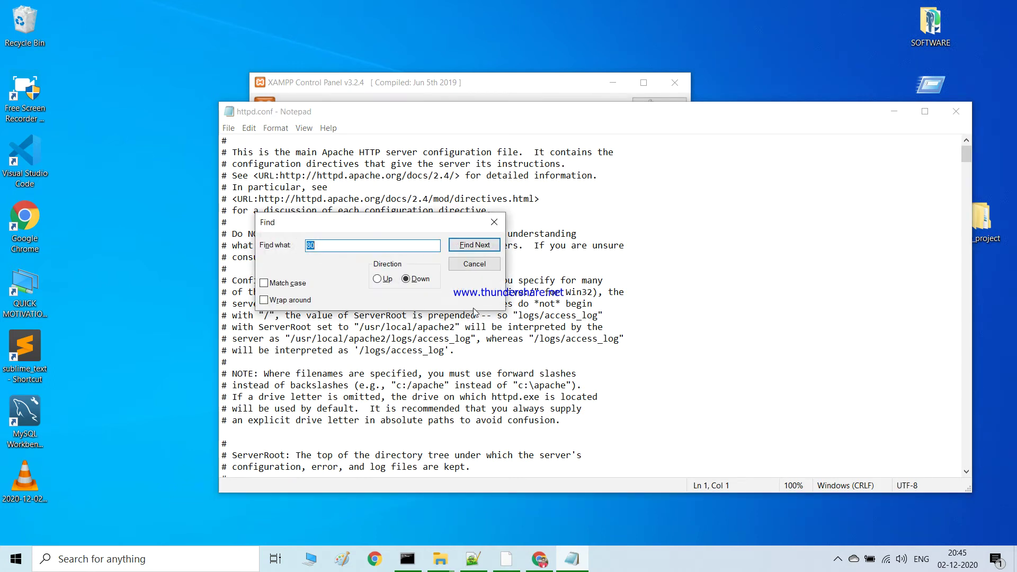
left_click(321, 245)
left_click(461, 245)
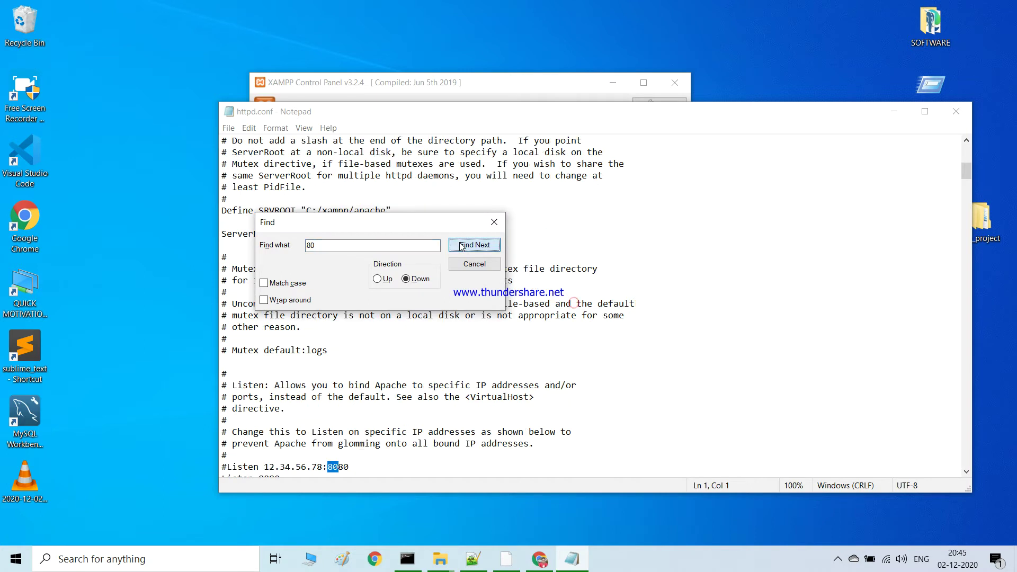
left_click(494, 222)
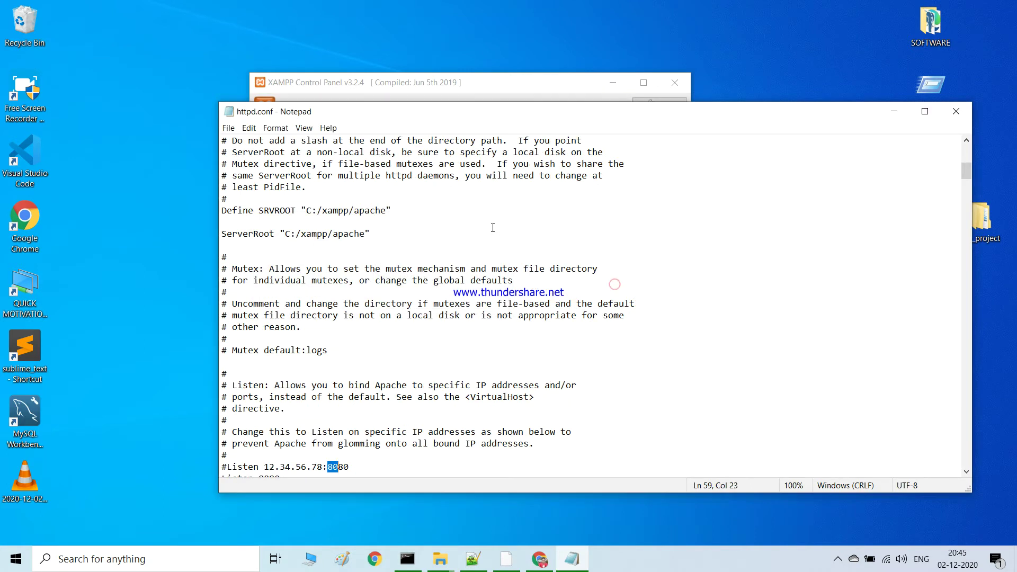
Step: Set the port in the commented Listen 12.34.56.78 line to 8080
left_click_drag(970, 172, 968, 180)
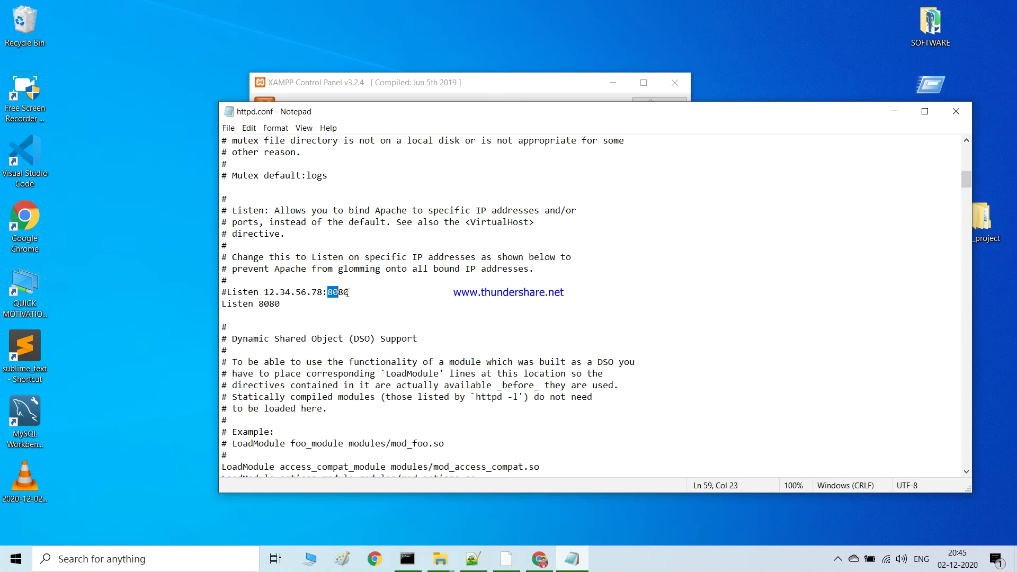
left_click_drag(349, 291, 340, 291)
key("Delete")
type("80")
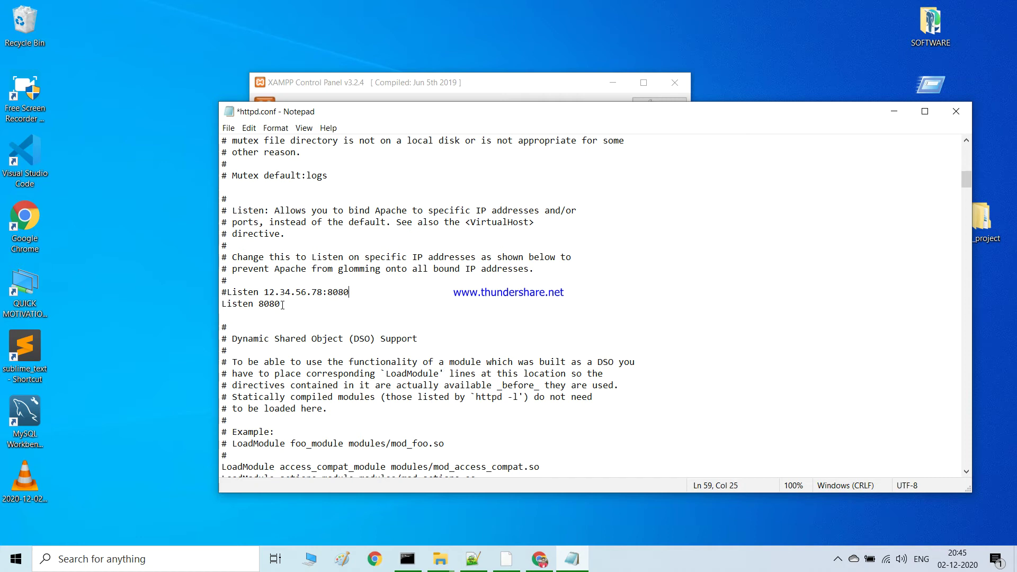
Step: Set the active Listen directive's port to 8080, and save and close httpd.conf
left_click(281, 305)
key("BackSpace")
key("BackSpace")
type("80")
key("ctrl+s")
left_click(956, 111)
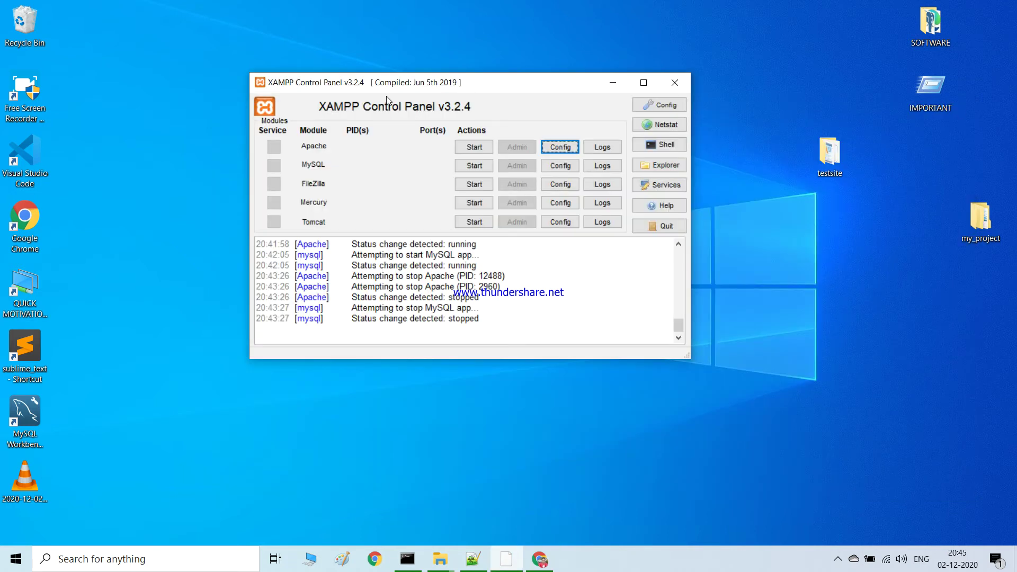
Step: Start the Apache and MySQL modules in the XAMPP Control Panel
left_click(485, 148)
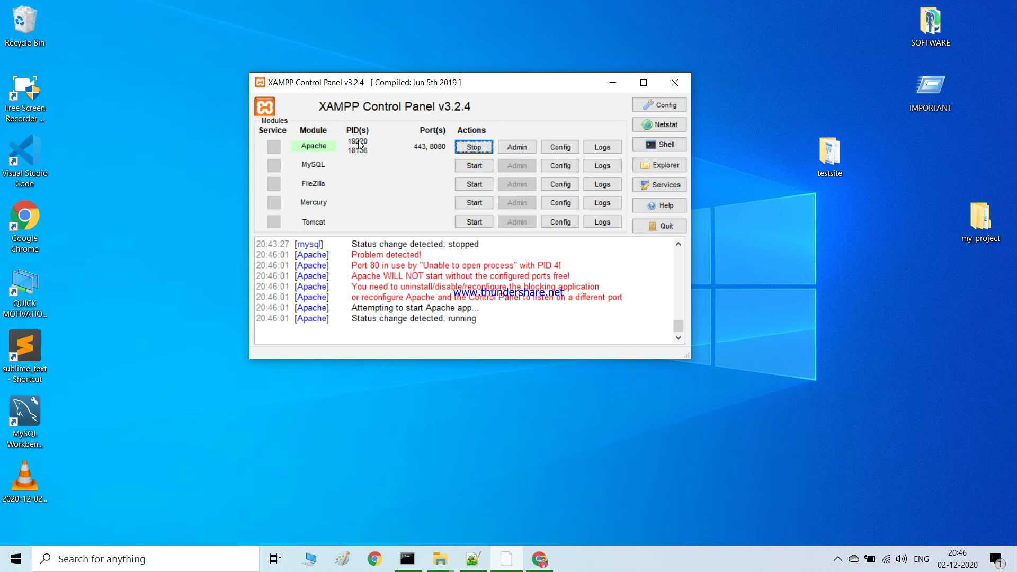
left_click(464, 167)
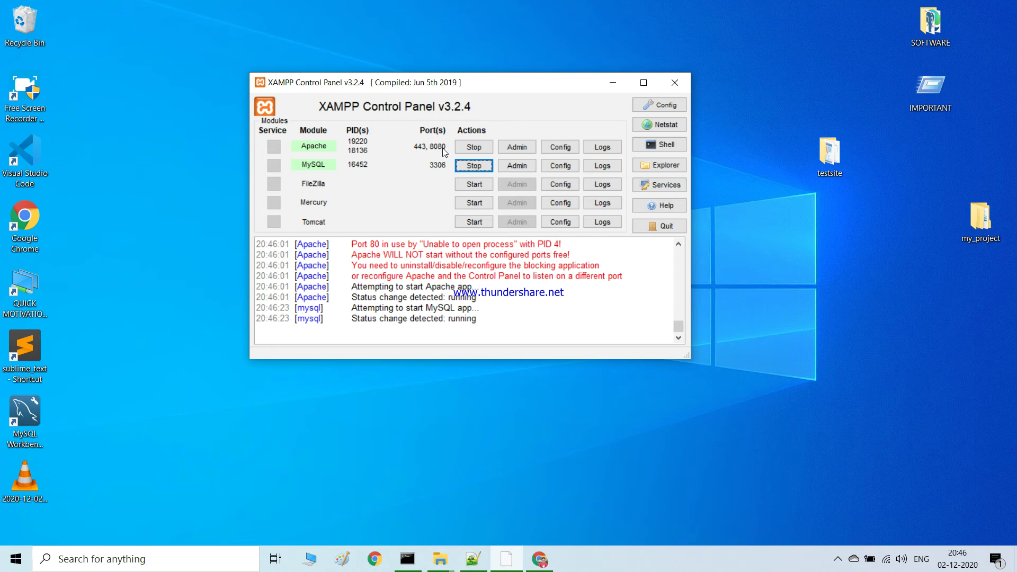
Step: Switch to Chrome and replace the 127.0.0.1 address with localhost:8080 to load the XAMPP dashboard
left_click(540, 558)
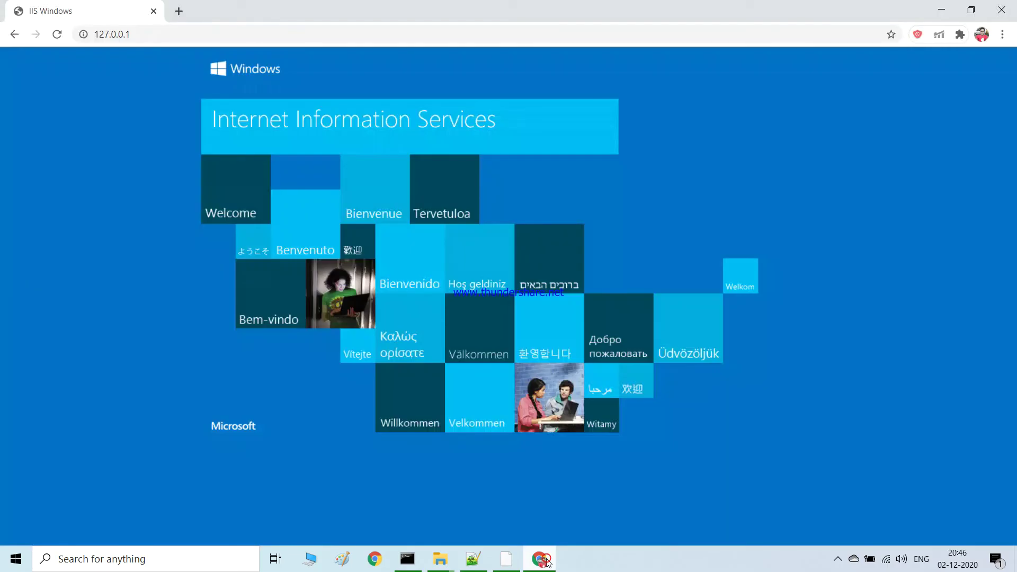
left_click(171, 34)
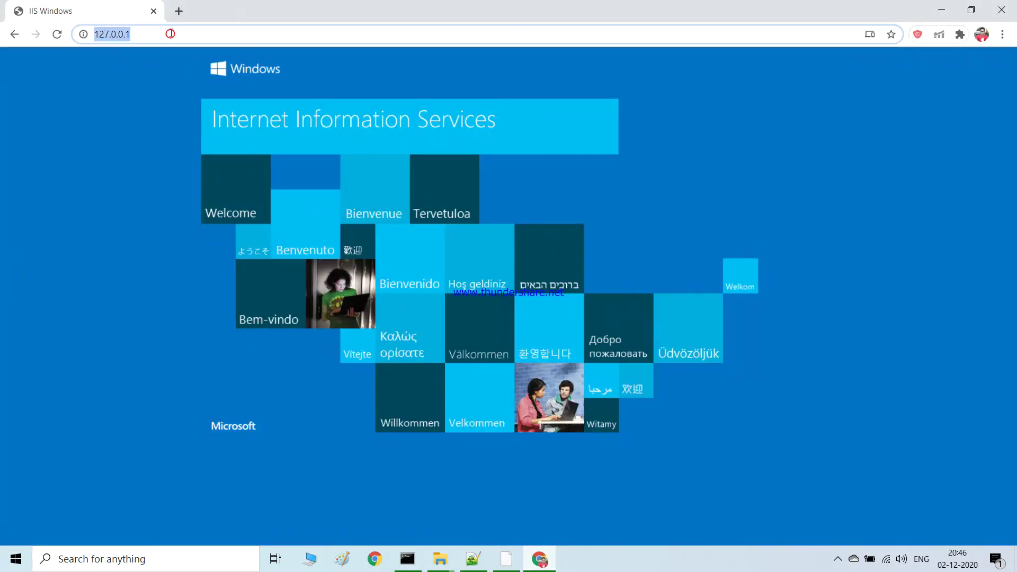
left_click(170, 33)
key("BackSpace")
key("BackSpace")
key("BackSpace")
key("BackSpace")
key("BackSpace")
key("BackSpace")
key("BackSpace")
key("BackSpace")
key("BackSpace")
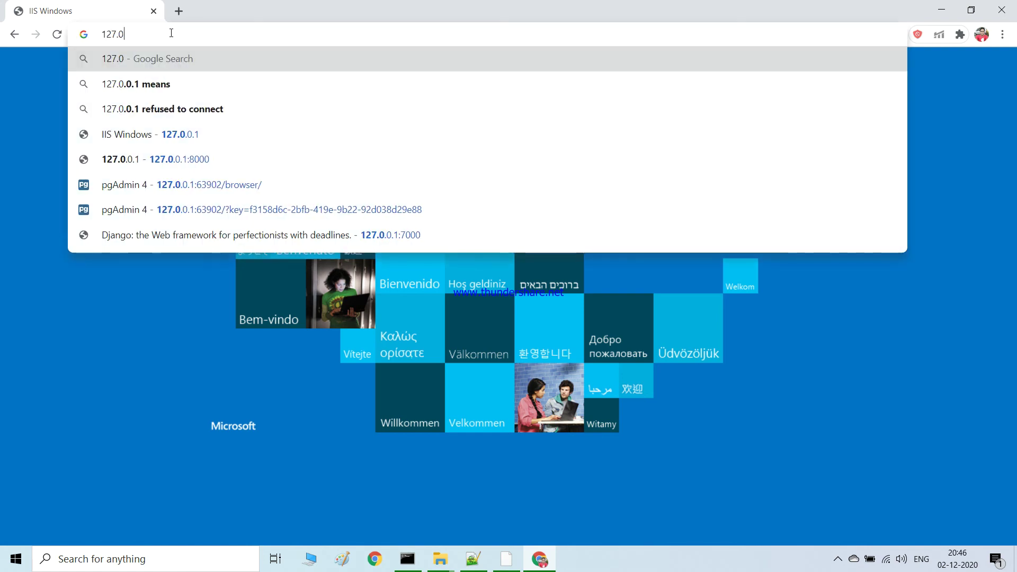
type("localhos")
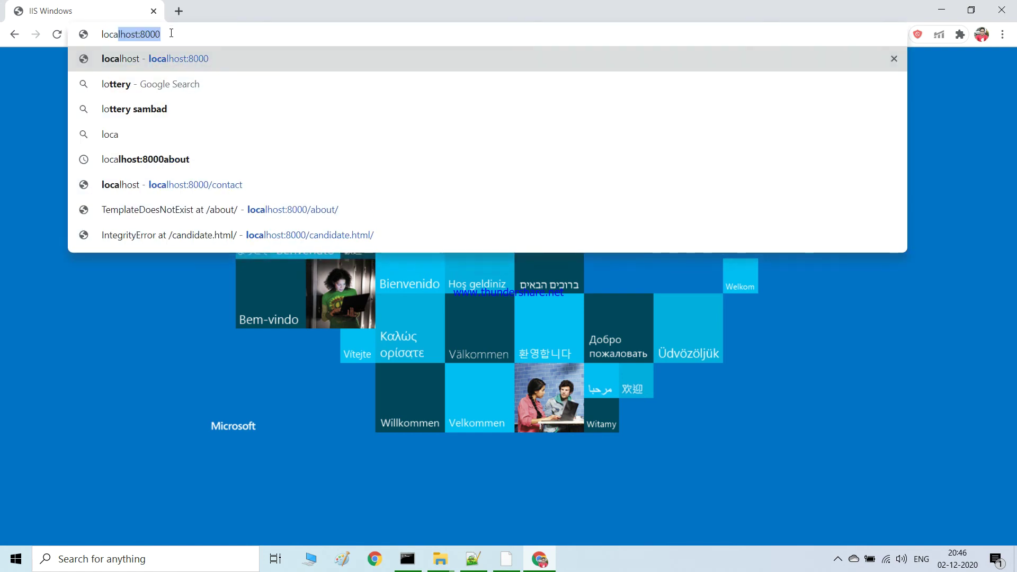
type("t")
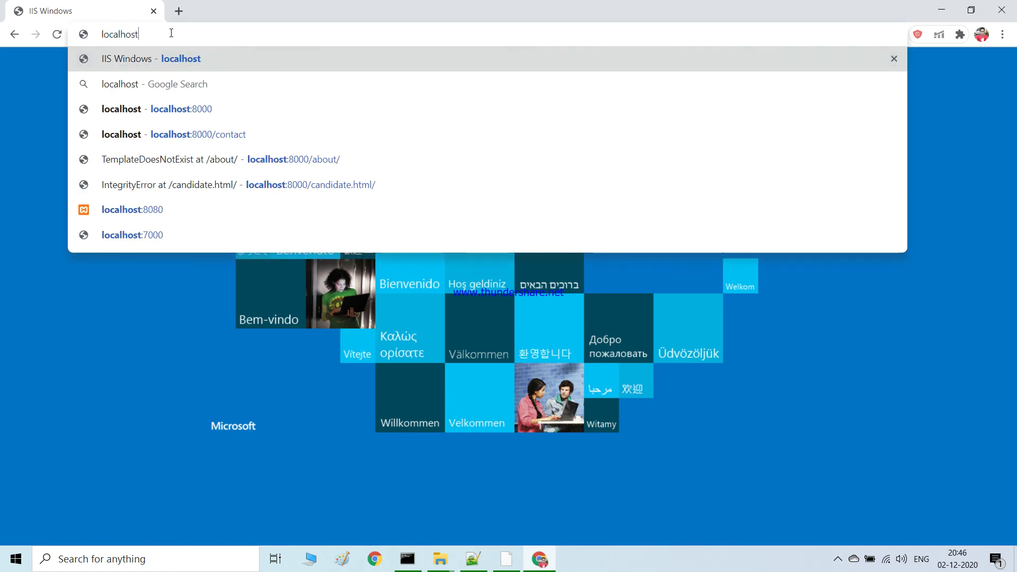
type(":8080")
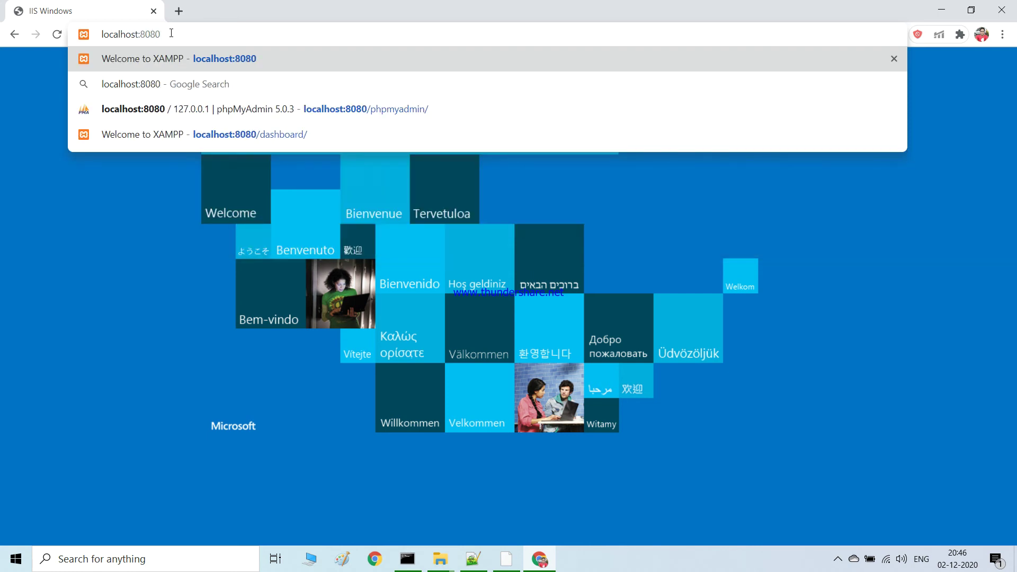
key("Return")
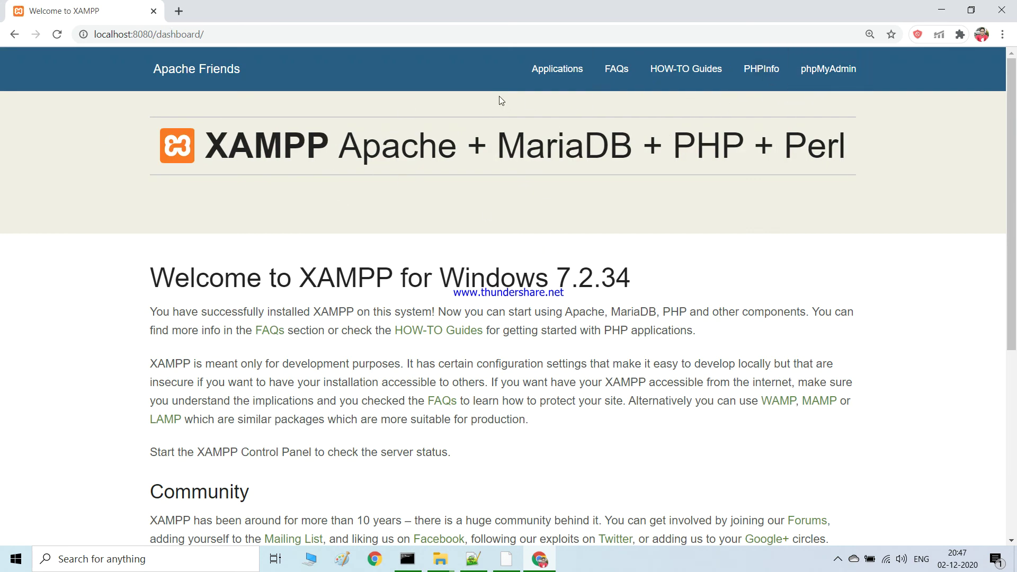
Step: Open phpMyAdmin from the XAMPP dashboard and enter CREATE TABLE in the server-level SQL query editor
left_click(825, 79)
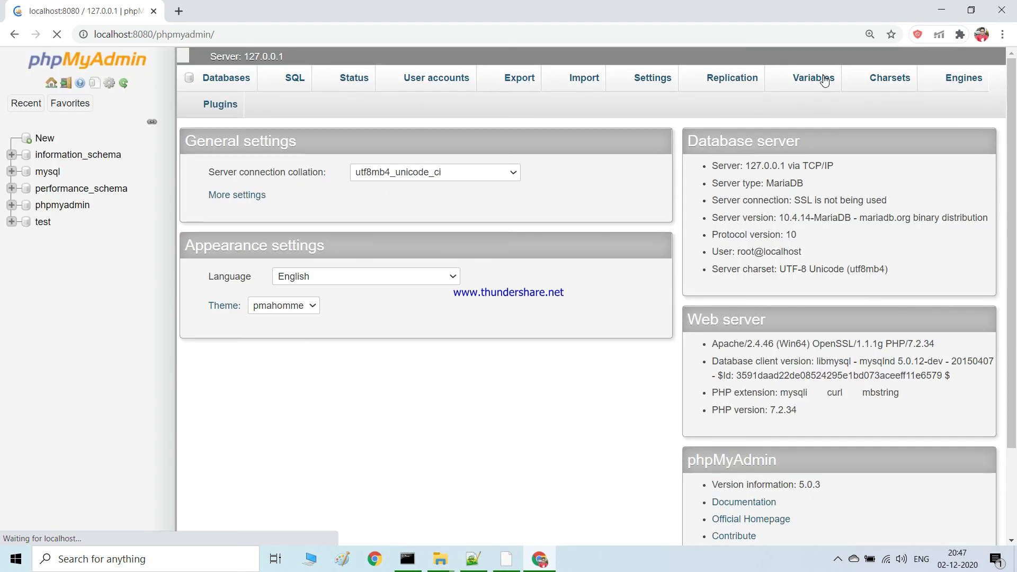
scroll(541, 111, "down", 1)
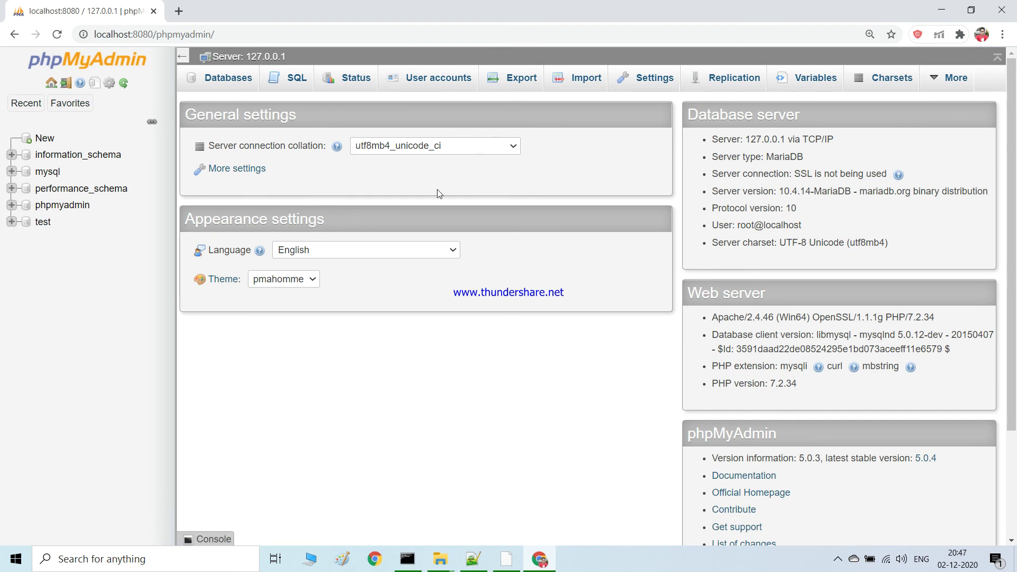
left_click(286, 80)
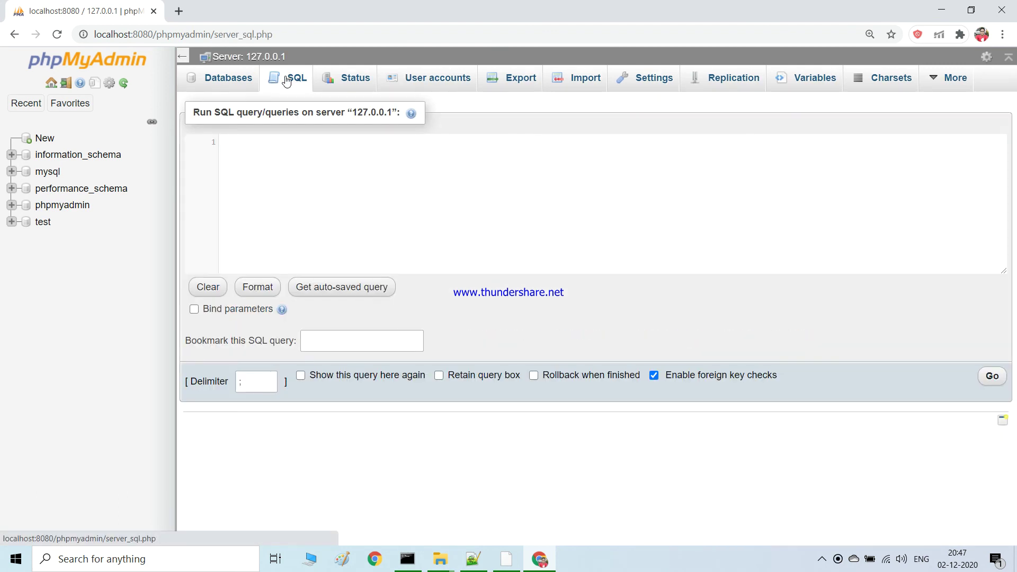
type("CREATE ")
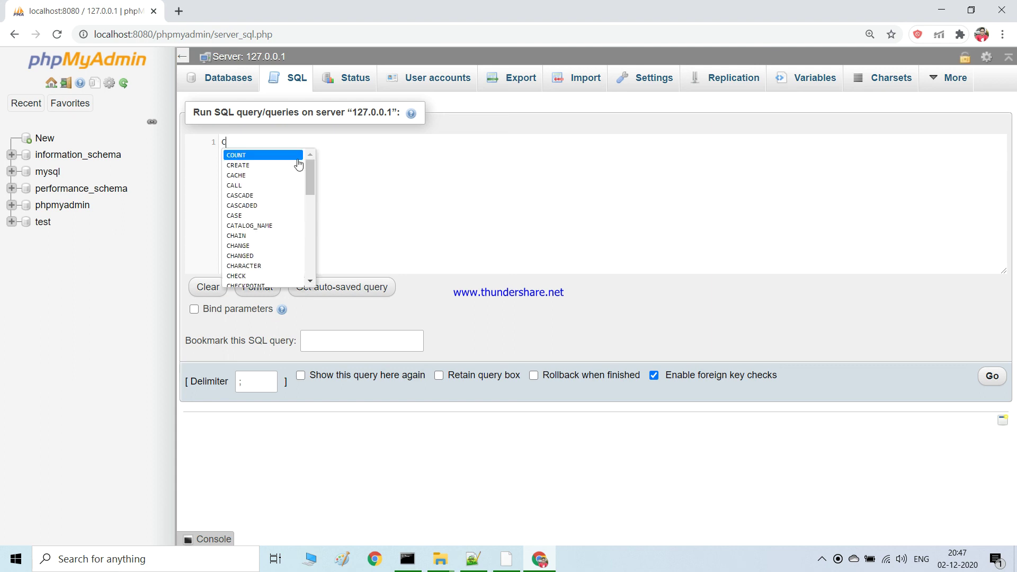
type("TABLE")
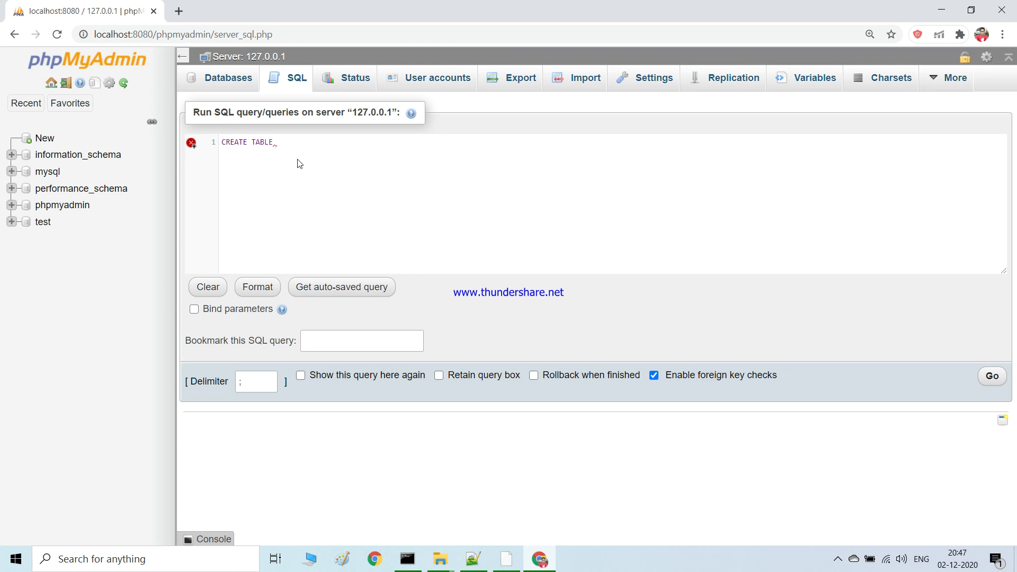
left_click(938, 10)
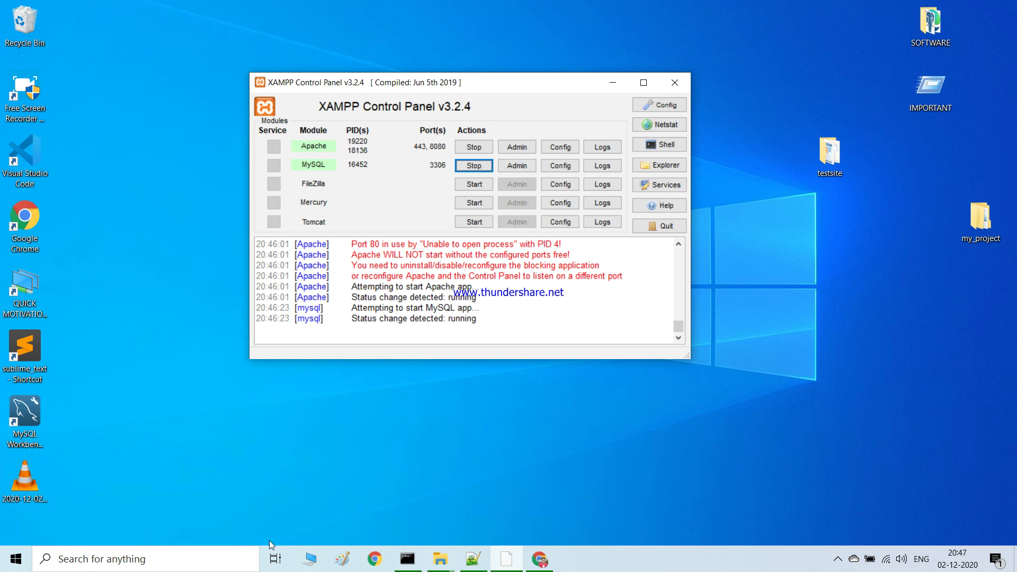
left_click(837, 559)
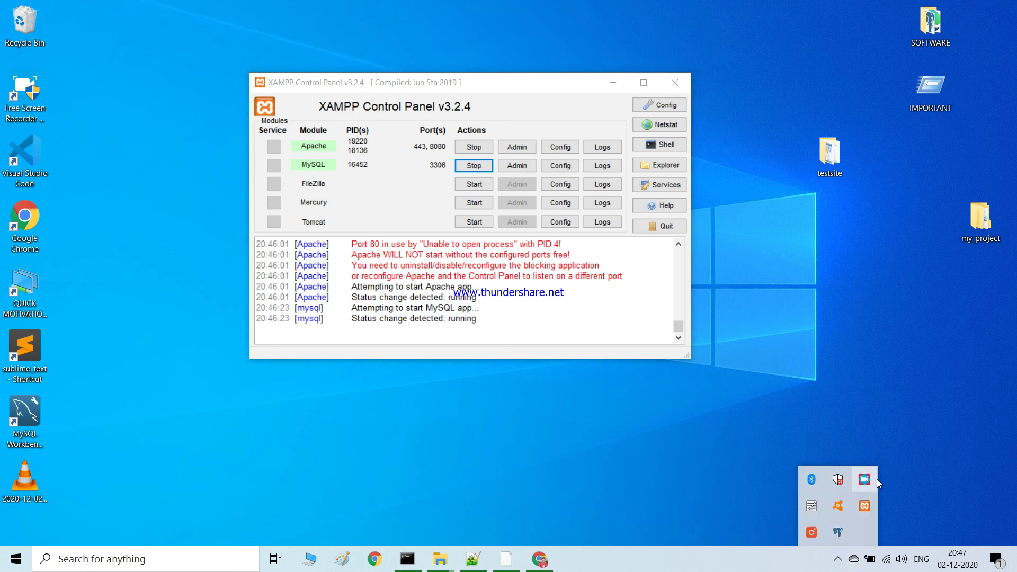